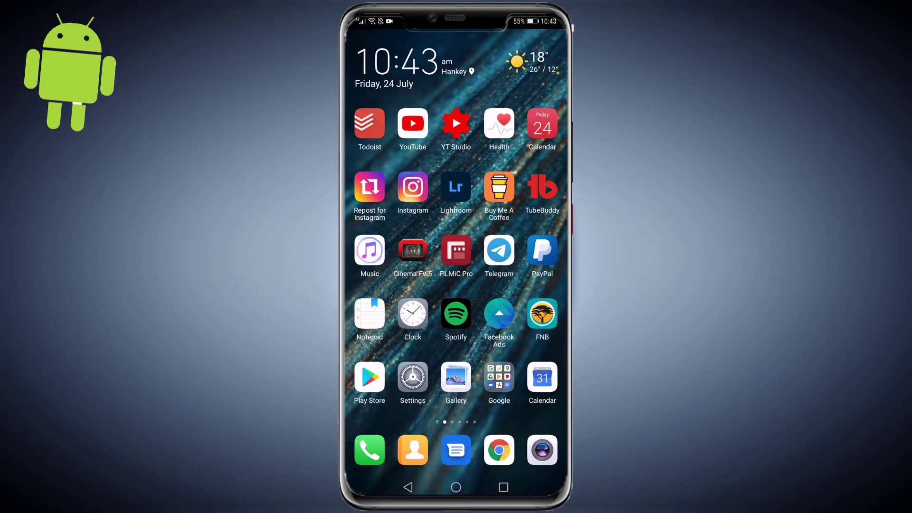
- Glance at the quick settings in the notification shade, then launch Settings from the home screen
{"action": "left_click_drag", "start_coordinate": [550, 22], "coordinate": [526, 354]}
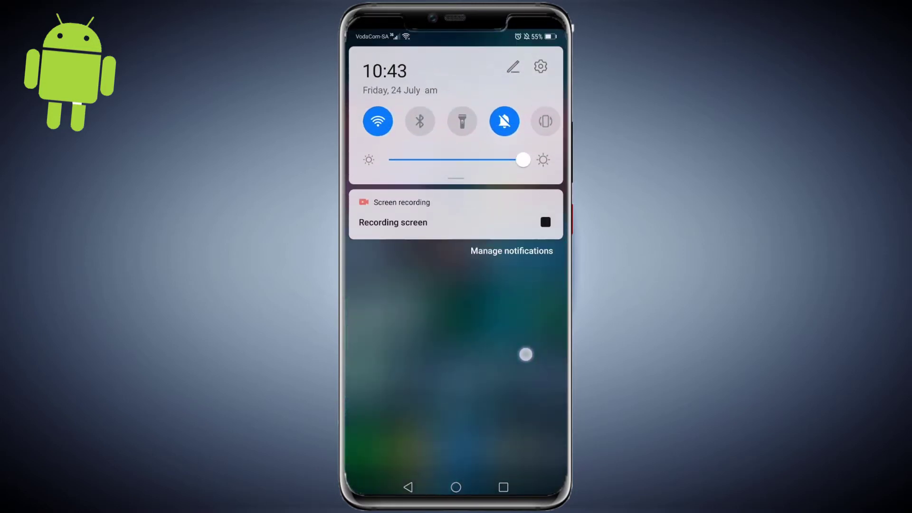
{"action": "left_click_drag", "start_coordinate": [526, 355], "coordinate": [516, 108]}
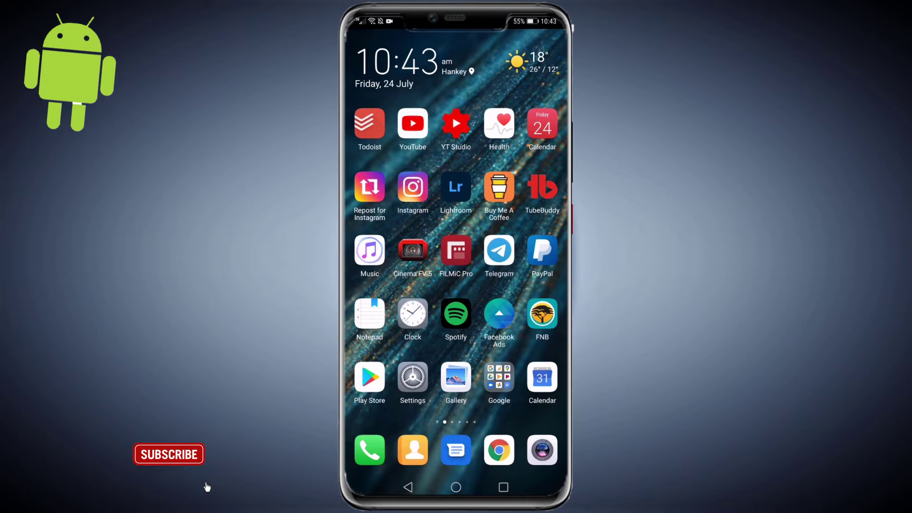
{"action": "left_click", "coordinate": [413, 377]}
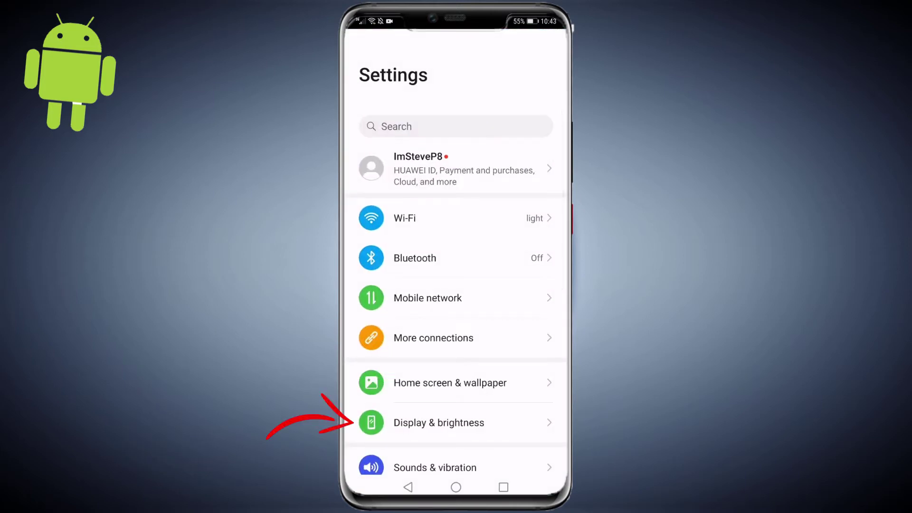
- Go to the Display & brightness page, where Dark mode is still off
{"action": "left_click", "coordinate": [439, 423]}
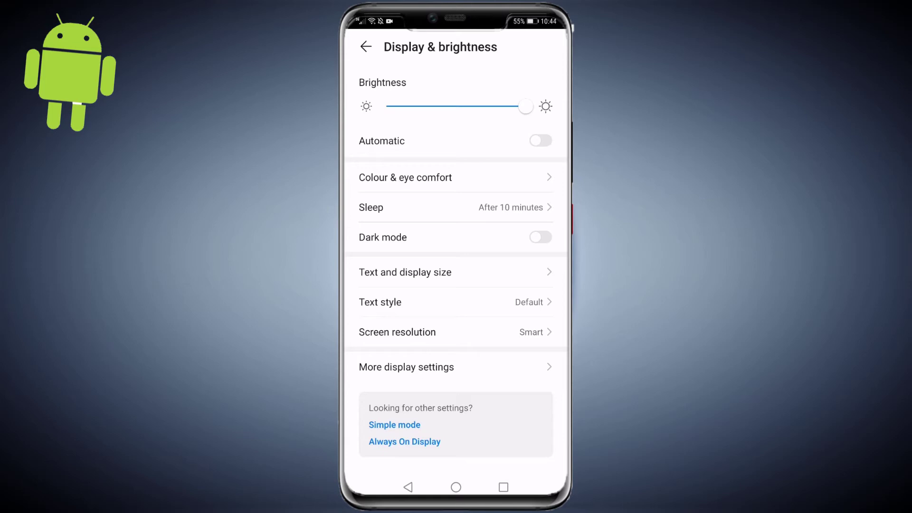
- Switch the Dark mode toggle on so the Display & brightness page turns dark
{"action": "left_click", "coordinate": [540, 238]}
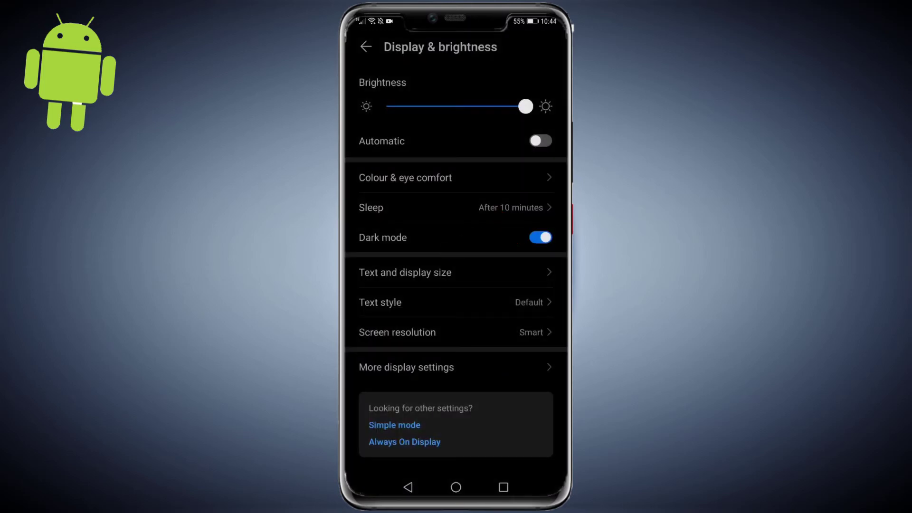